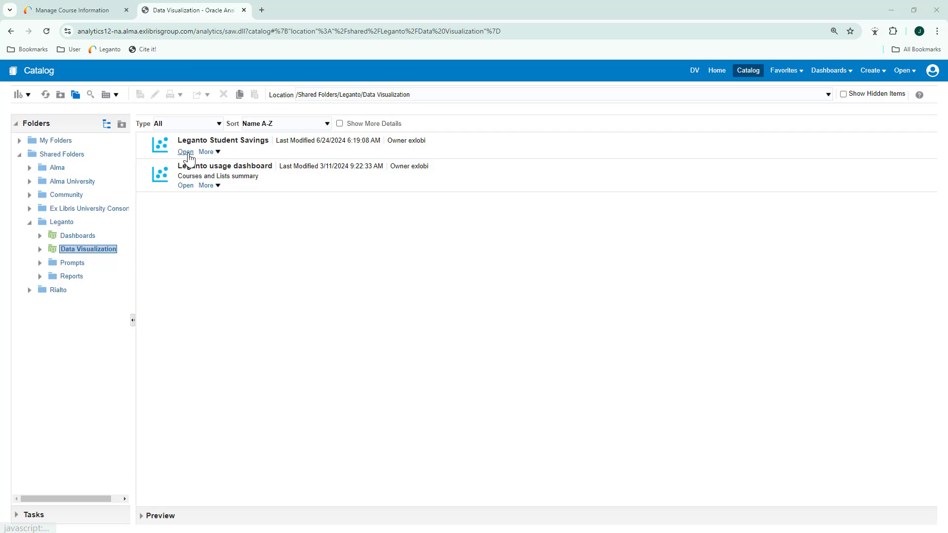
Open the shared Leganto Student Savings dashboard and review its file export options without saving an export.
{"action": "left_click", "coordinate": [186, 152]}
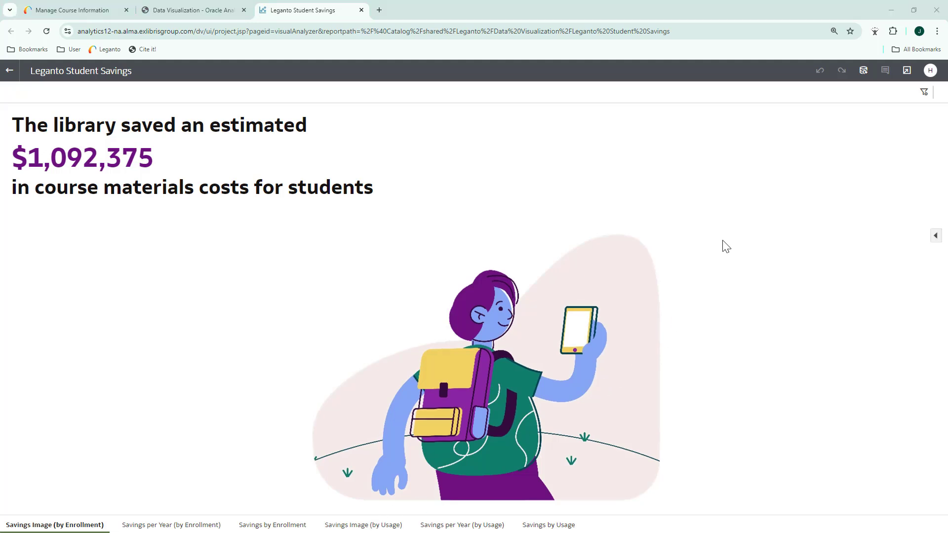
{"action": "left_click", "coordinate": [909, 76]}
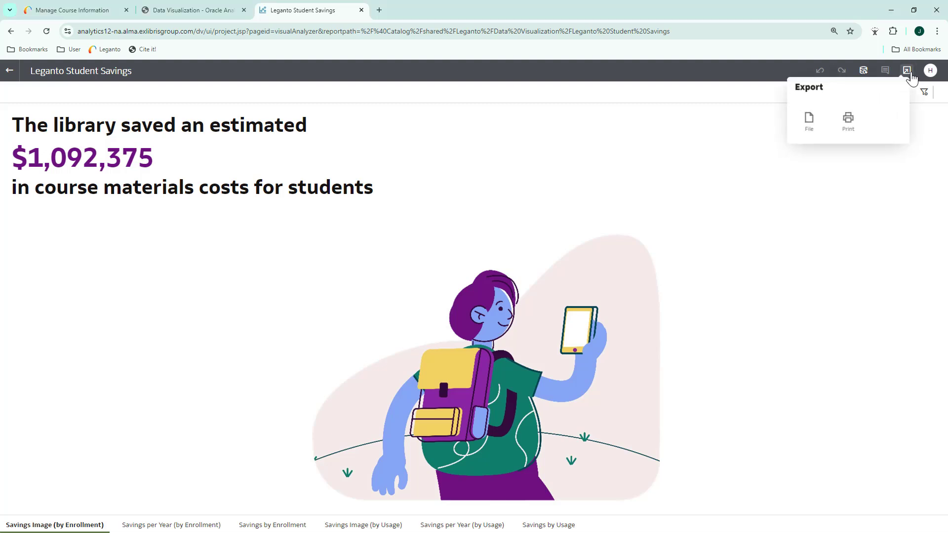
{"action": "left_click", "coordinate": [808, 123]}
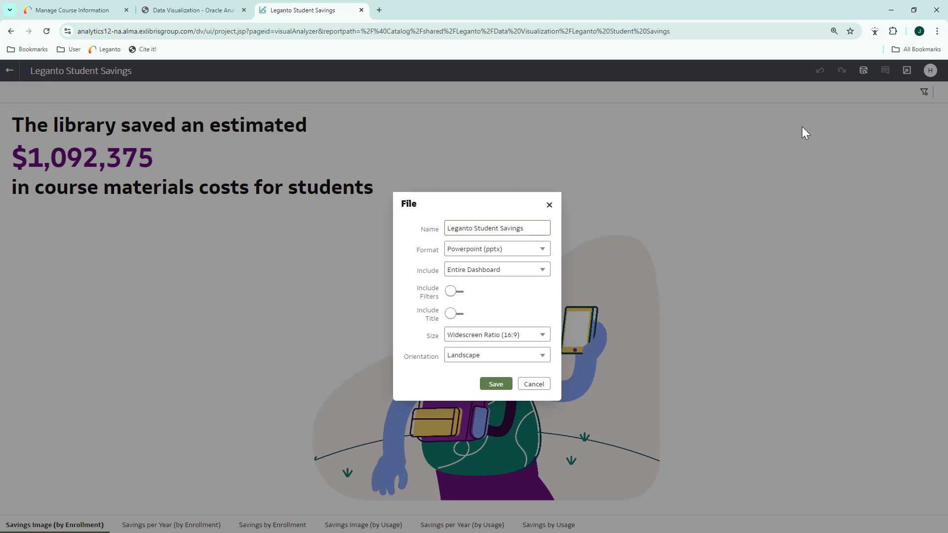
{"action": "left_click", "coordinate": [540, 386]}
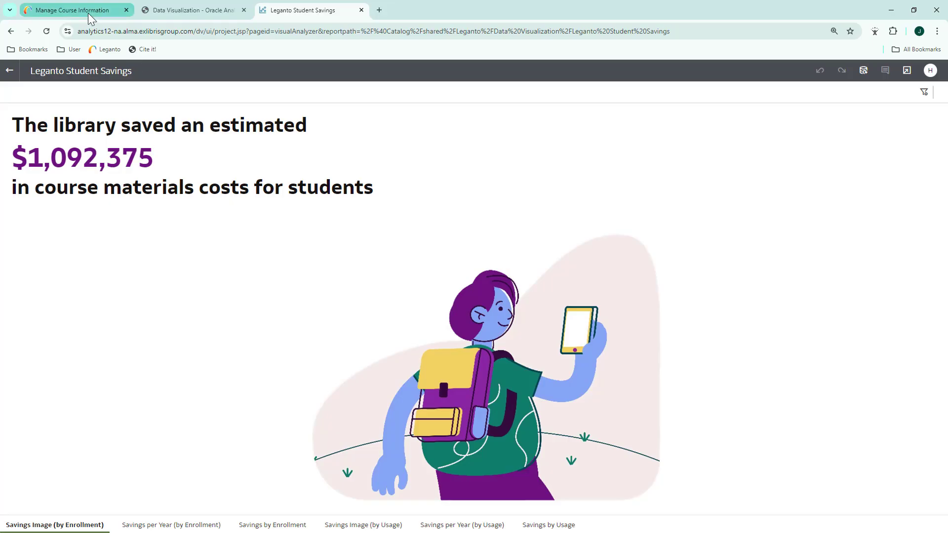
Check the course record in Manage Course Information and review the dashboard's Savings per Year and Savings by Enrollment pages.
{"action": "left_click", "coordinate": [87, 13]}
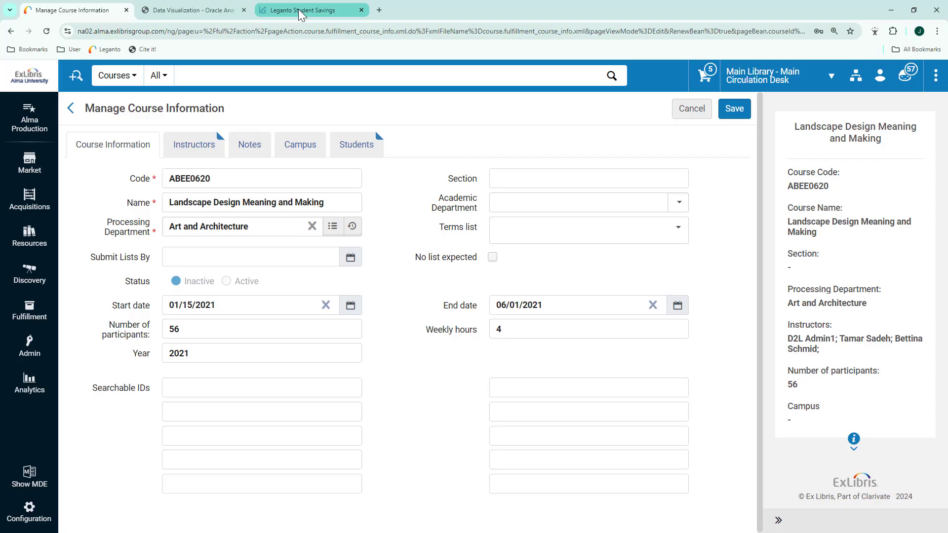
{"action": "left_click", "coordinate": [301, 11]}
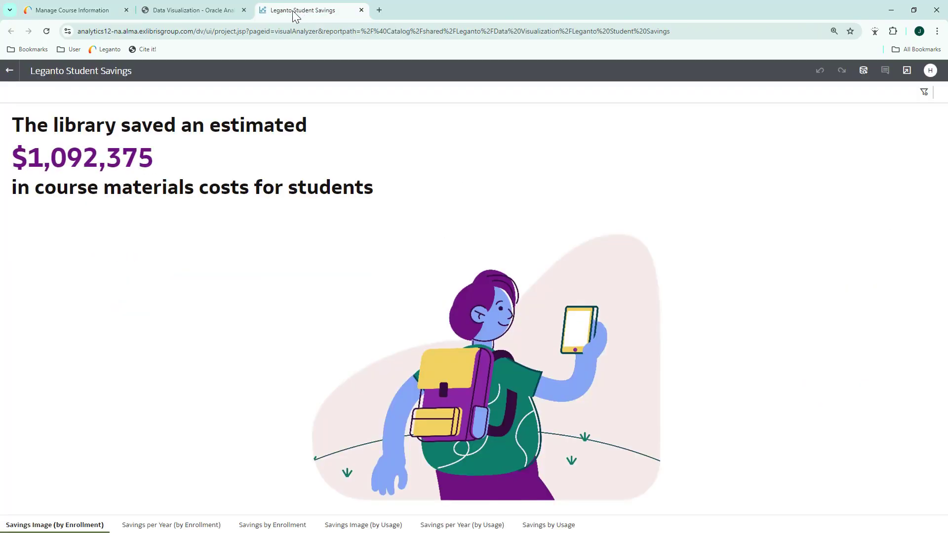
{"action": "left_click", "coordinate": [139, 526]}
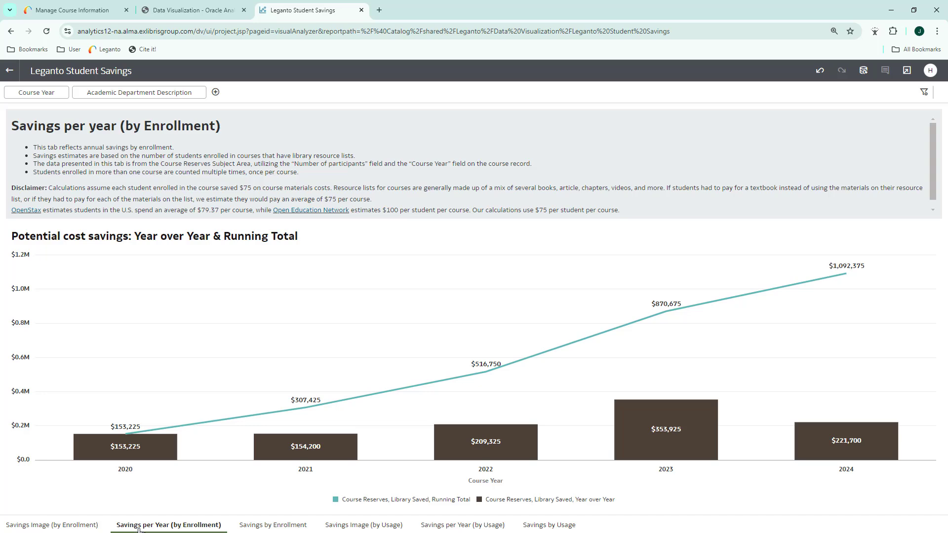
{"action": "left_click", "coordinate": [283, 527]}
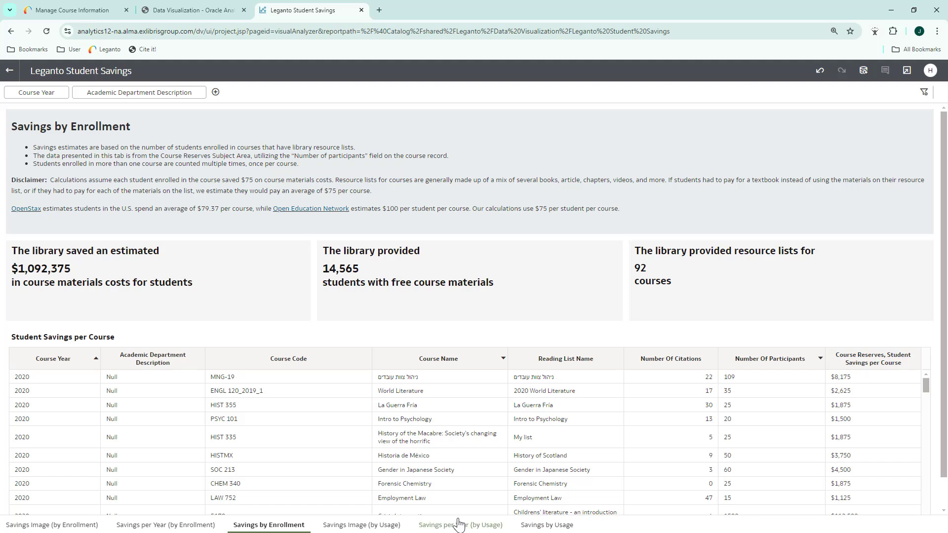
Review the dashboard's usage-based pages: Savings Image, Savings per Year and Savings by Usage.
{"action": "left_click", "coordinate": [385, 527]}
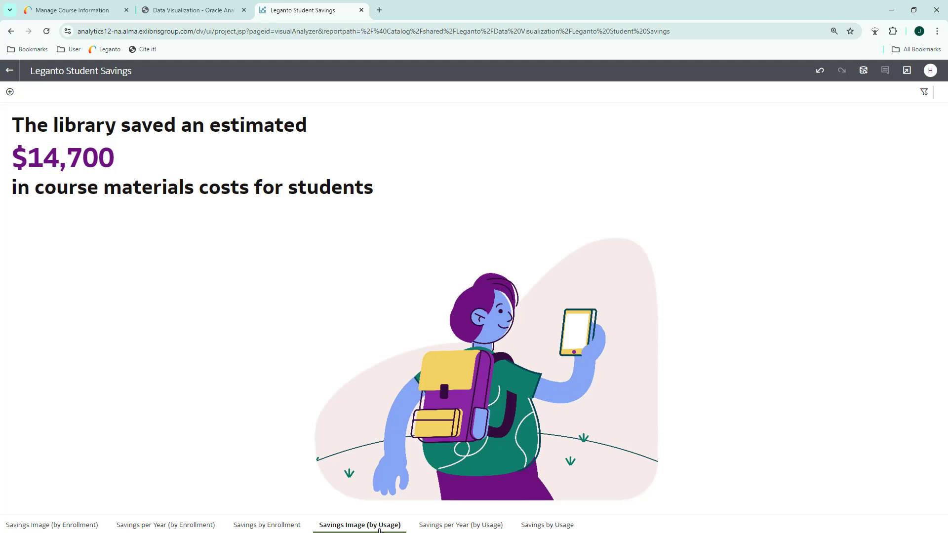
{"action": "left_click", "coordinate": [436, 526]}
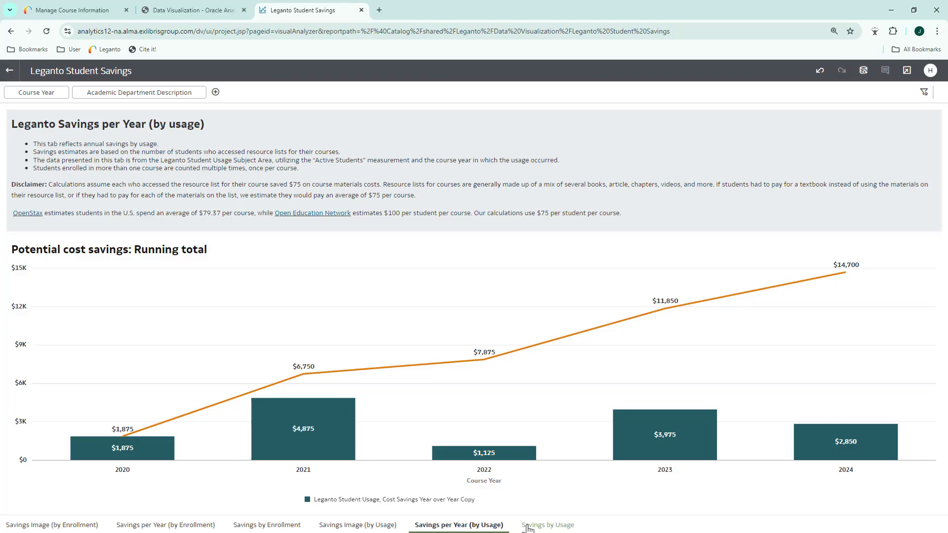
{"action": "left_click", "coordinate": [528, 526]}
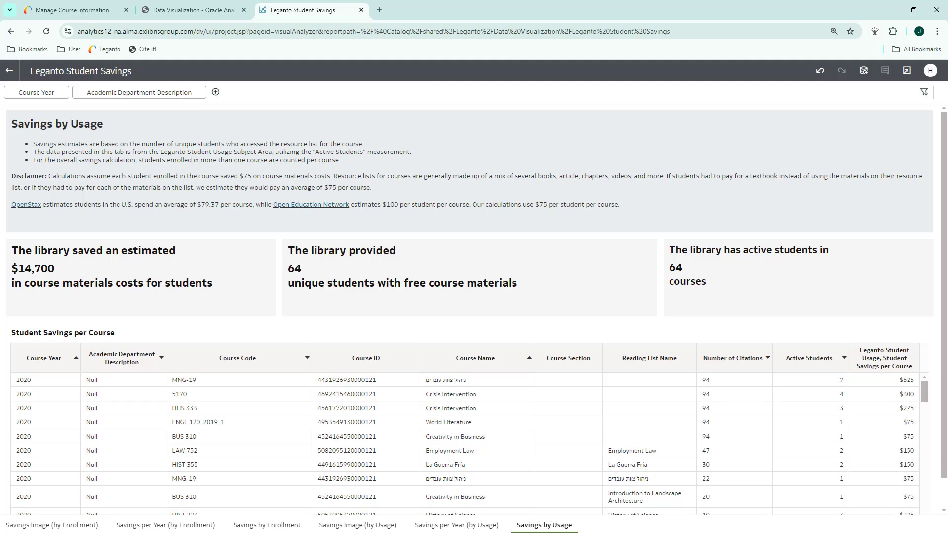
Filter the Savings by Usage page to course year 2024.
{"action": "left_click", "coordinate": [49, 95]}
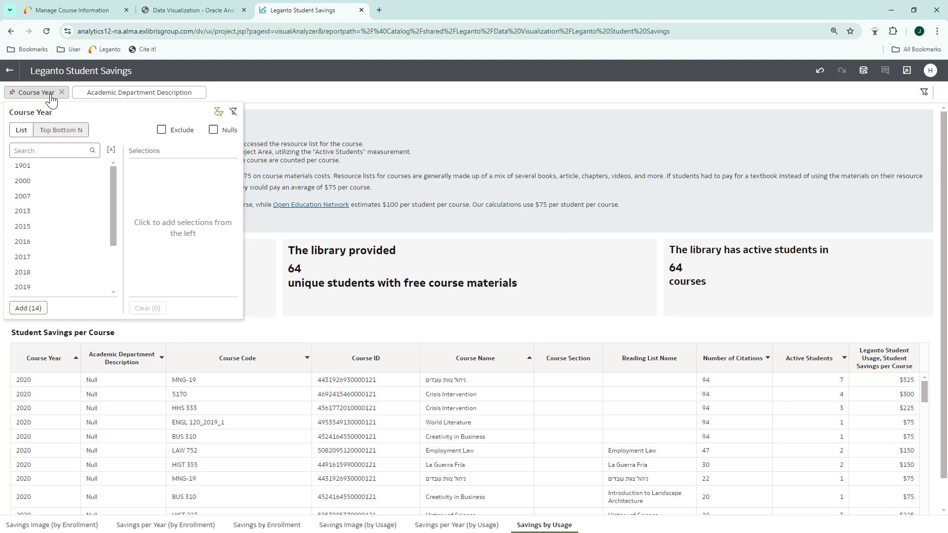
{"action": "scroll", "coordinate": [65, 252], "scroll_direction": "down", "scroll_amount": 3}
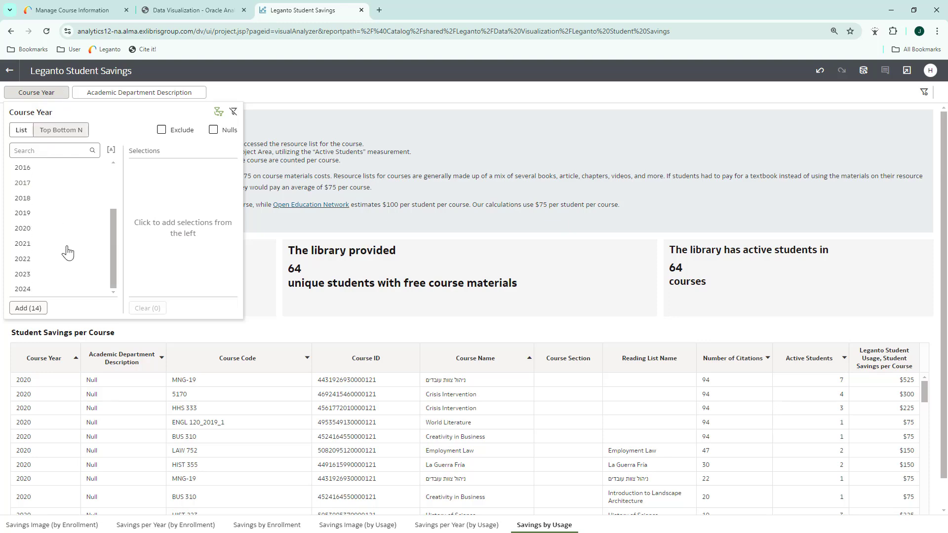
{"action": "left_click", "coordinate": [40, 290]}
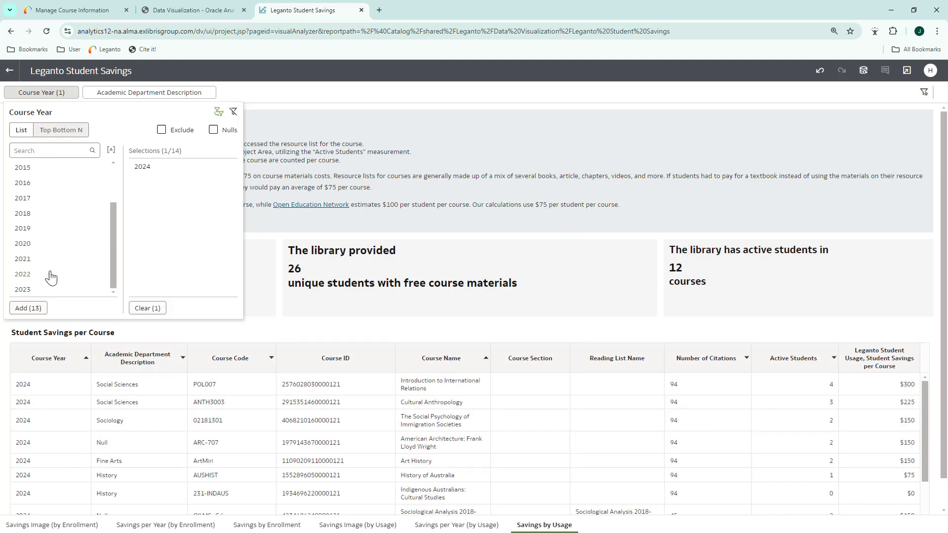
{"action": "left_click", "coordinate": [46, 93]}
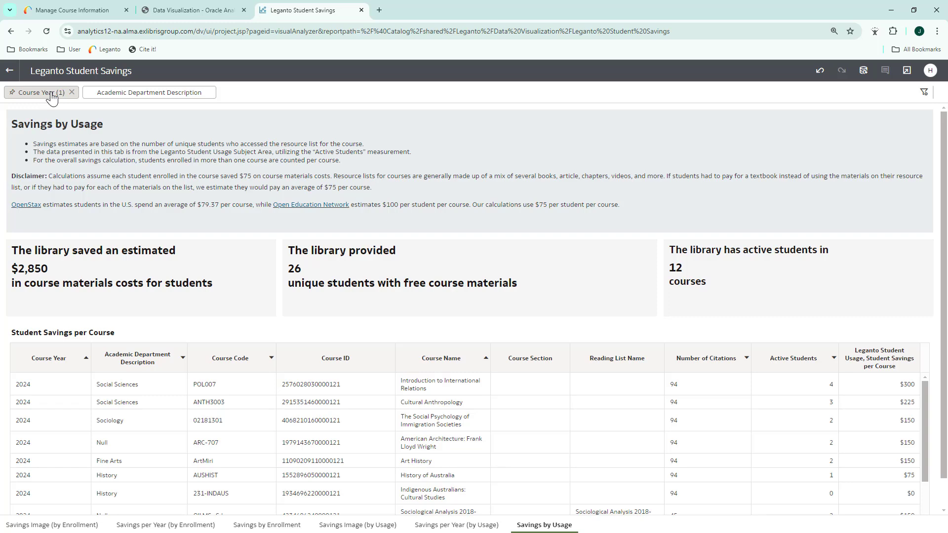
Copy Leganto Student Savings from the shared Data Visualization folder into My Folders/Student Savings Dashboard.
{"action": "left_click", "coordinate": [158, 13]}
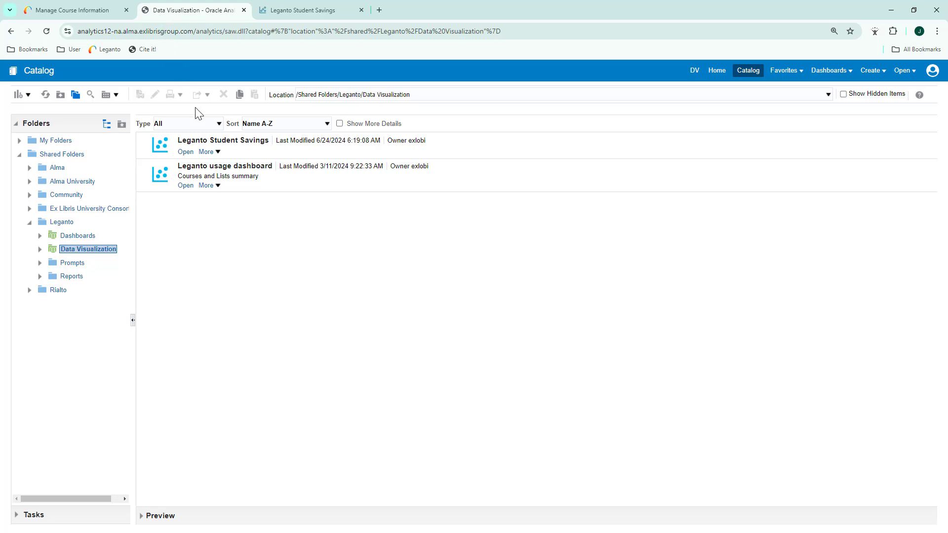
{"action": "left_click", "coordinate": [207, 152]}
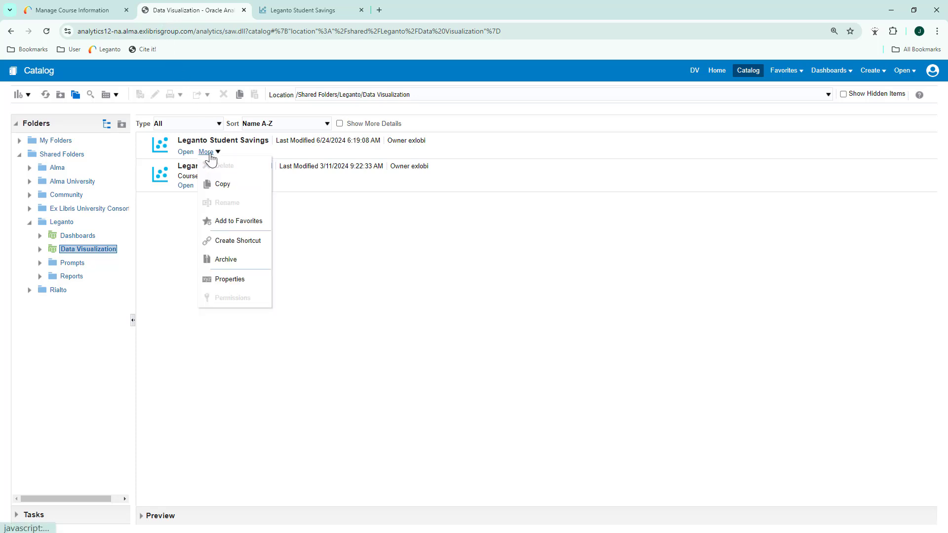
{"action": "left_click", "coordinate": [222, 184]}
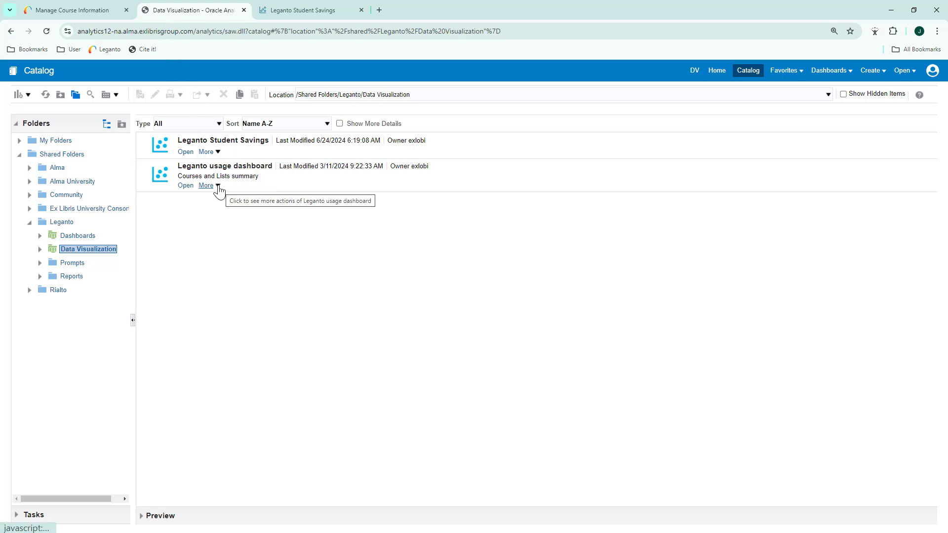
{"action": "left_click", "coordinate": [19, 141]}
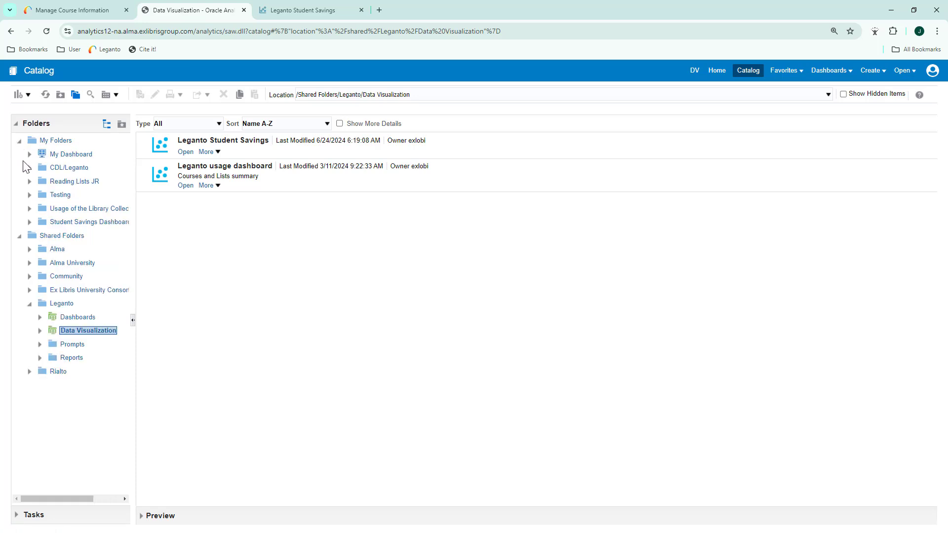
{"action": "left_click", "coordinate": [74, 223]}
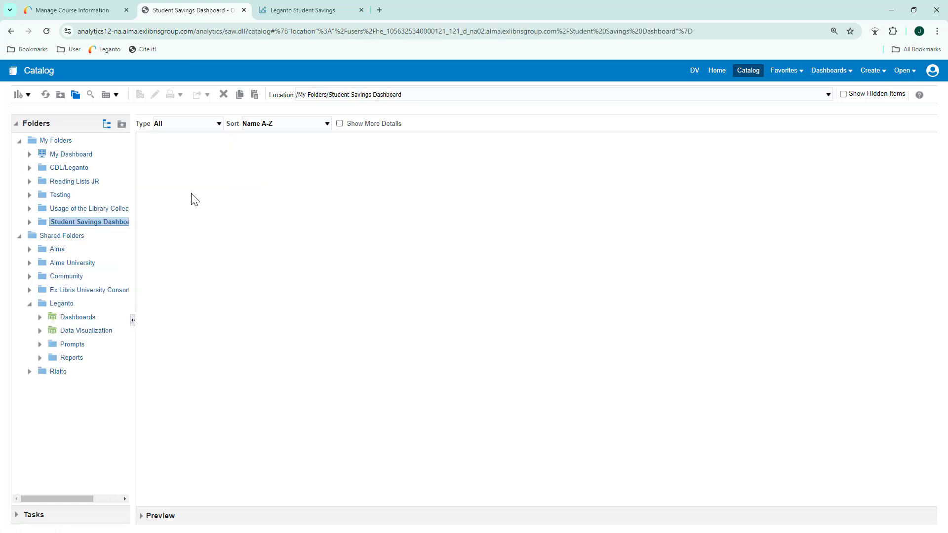
{"action": "left_click", "coordinate": [256, 96]}
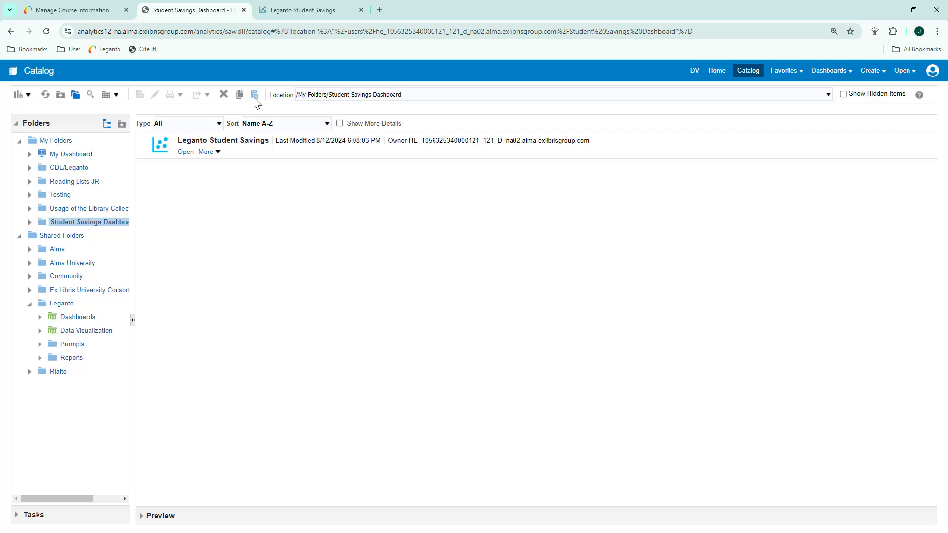
Open the copied dashboard in author mode and set the library savings tile's currency to AUD/AU$.
{"action": "left_click", "coordinate": [183, 153]}
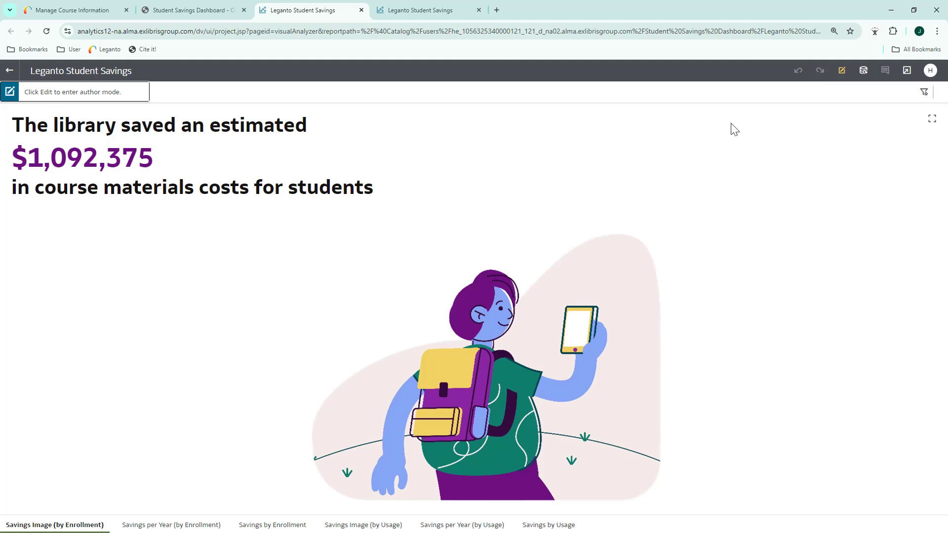
{"action": "left_click", "coordinate": [842, 72]}
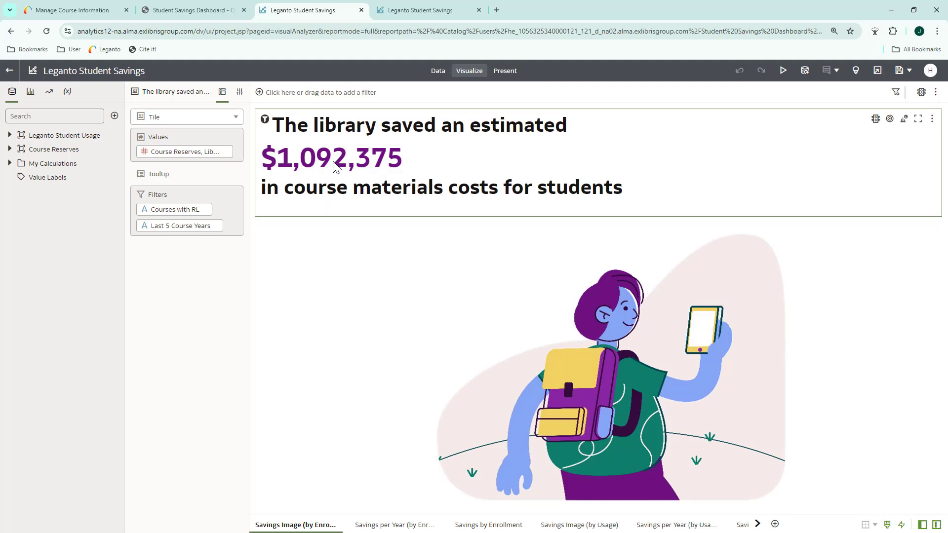
{"action": "left_click", "coordinate": [240, 95]}
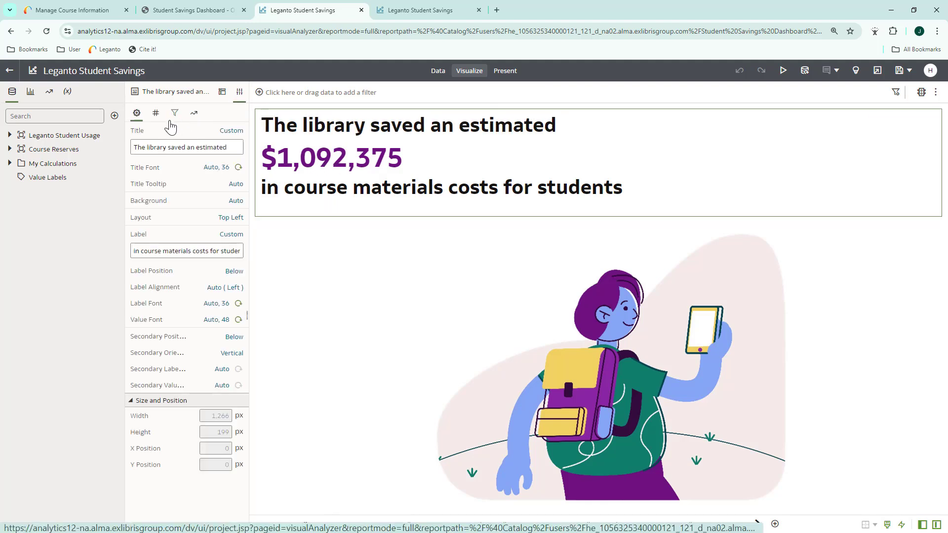
{"action": "left_click", "coordinate": [156, 114]}
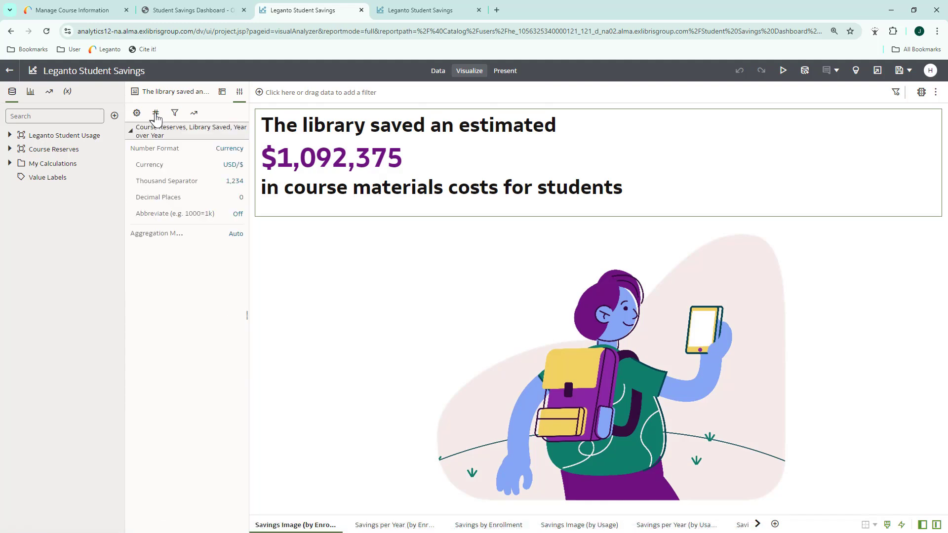
{"action": "left_click", "coordinate": [241, 168]}
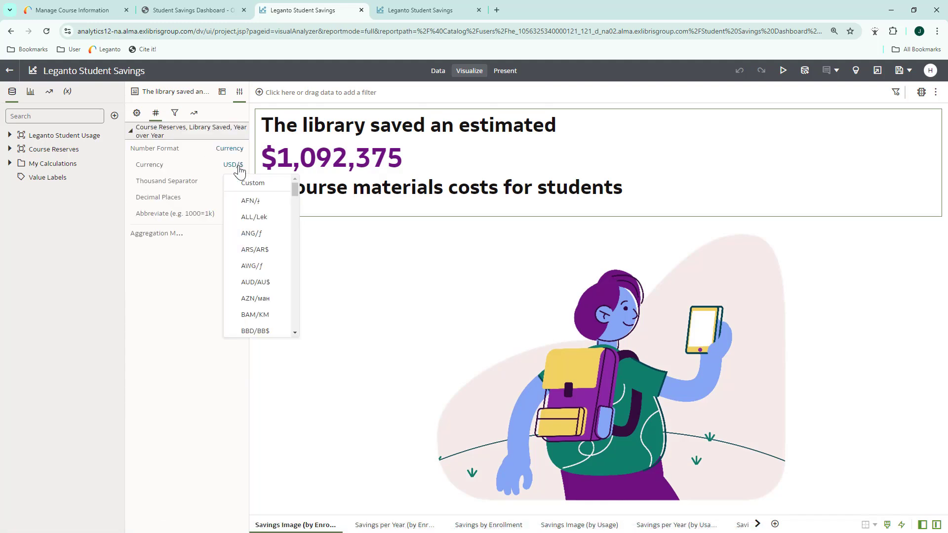
{"action": "left_click", "coordinate": [251, 282]}
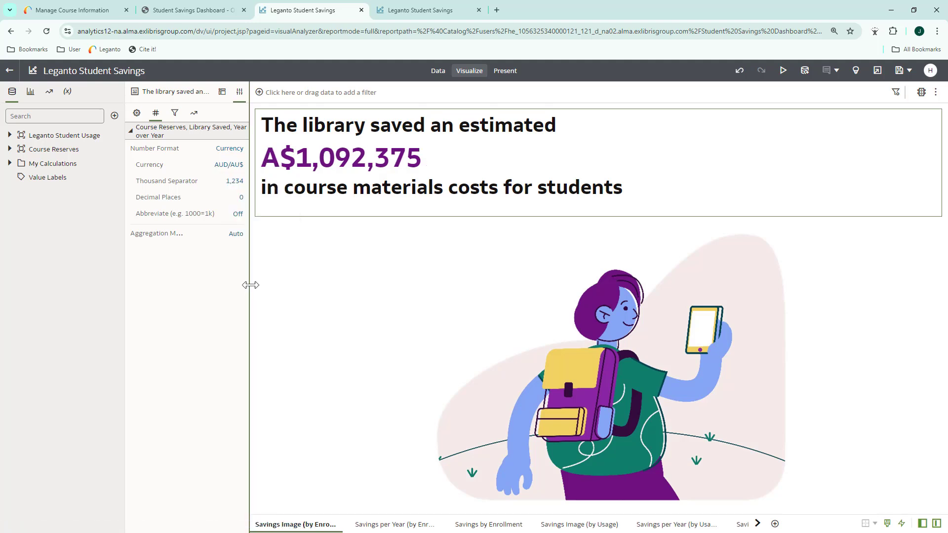
Look at the Savings per Year (by Enrollment) page and return to the Savings Image (by Enrollment) page.
{"action": "left_click", "coordinate": [373, 526]}
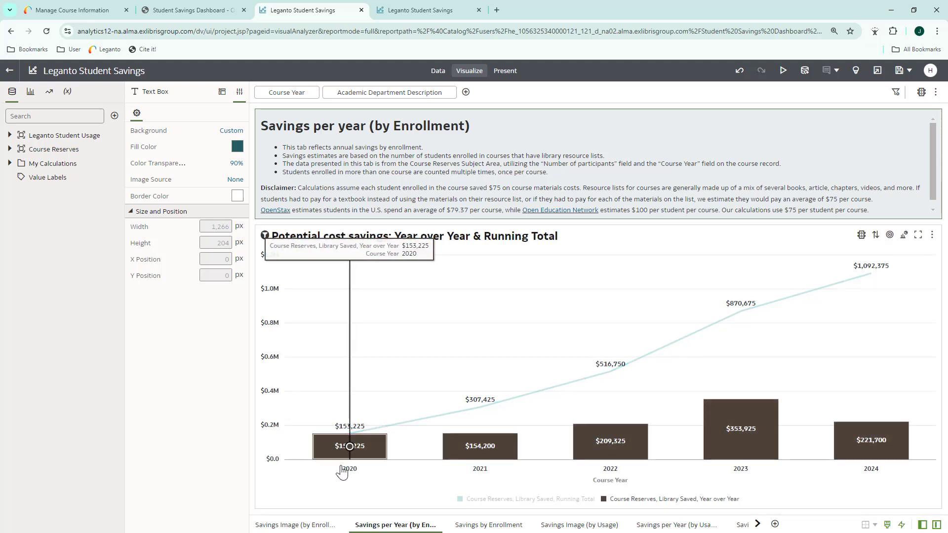
{"action": "left_click", "coordinate": [296, 525]}
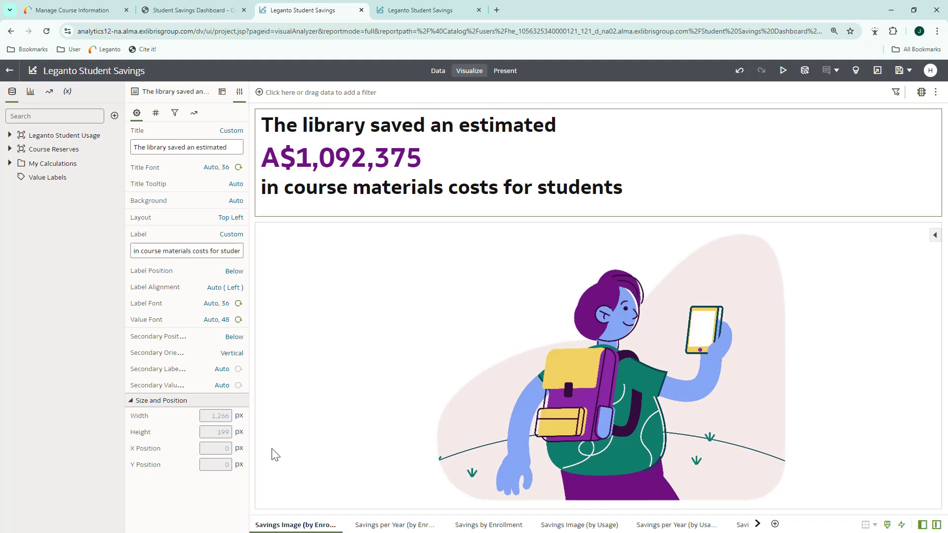
Edit the "Course Reserves, Library Saved, Year over Year" calculation to multiply the number of participants by 100, and save it.
{"action": "left_click", "coordinate": [10, 165]}
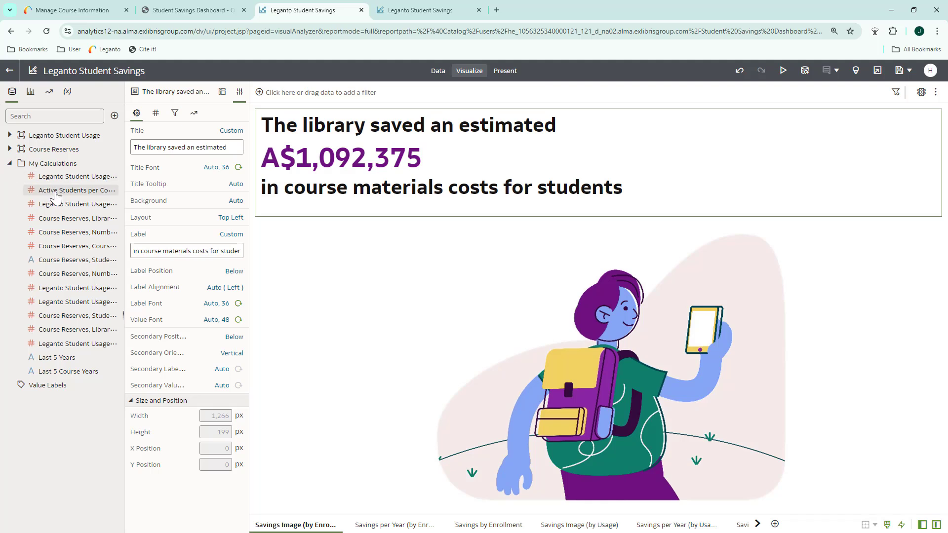
{"action": "right_click", "coordinate": [54, 223]}
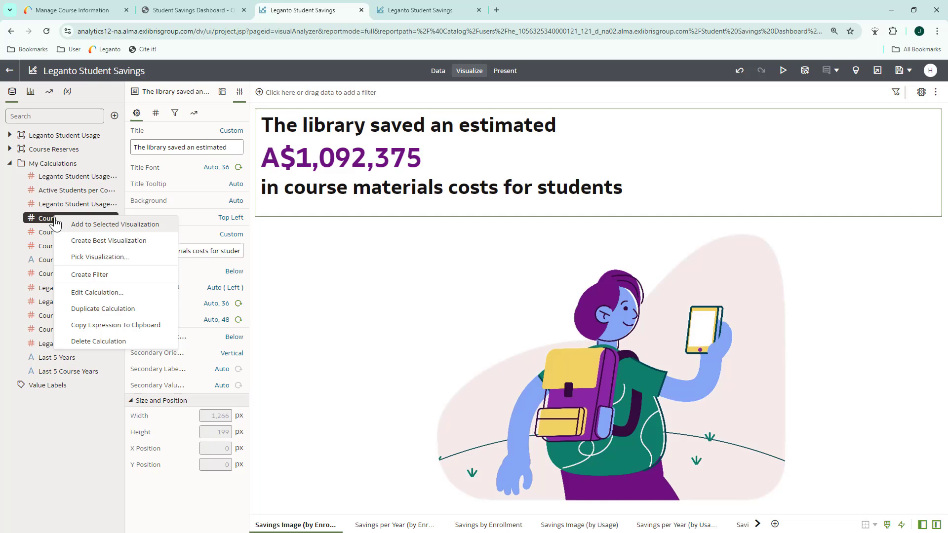
{"action": "left_click", "coordinate": [58, 292]}
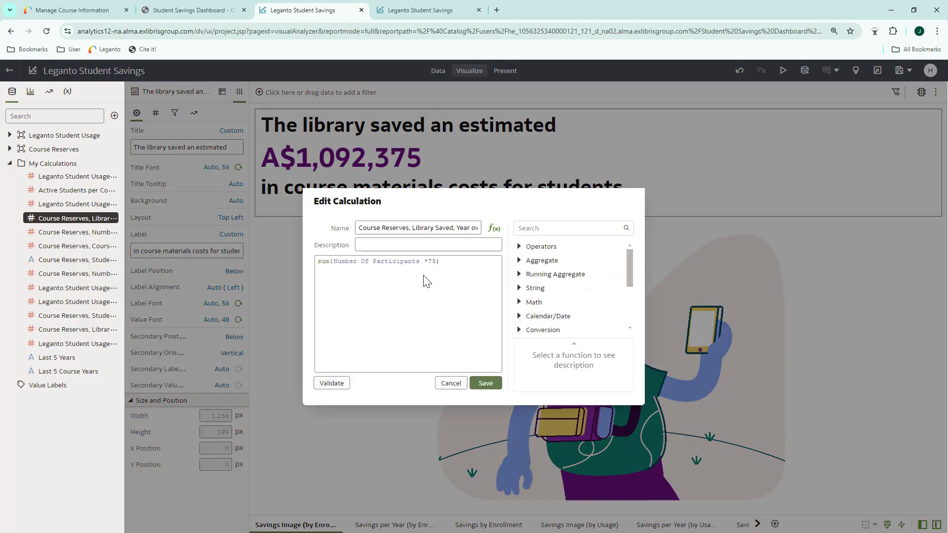
{"action": "double_click", "coordinate": [433, 261]}
{"action": "type", "text": "100"}
{"action": "left_click", "coordinate": [483, 384]}
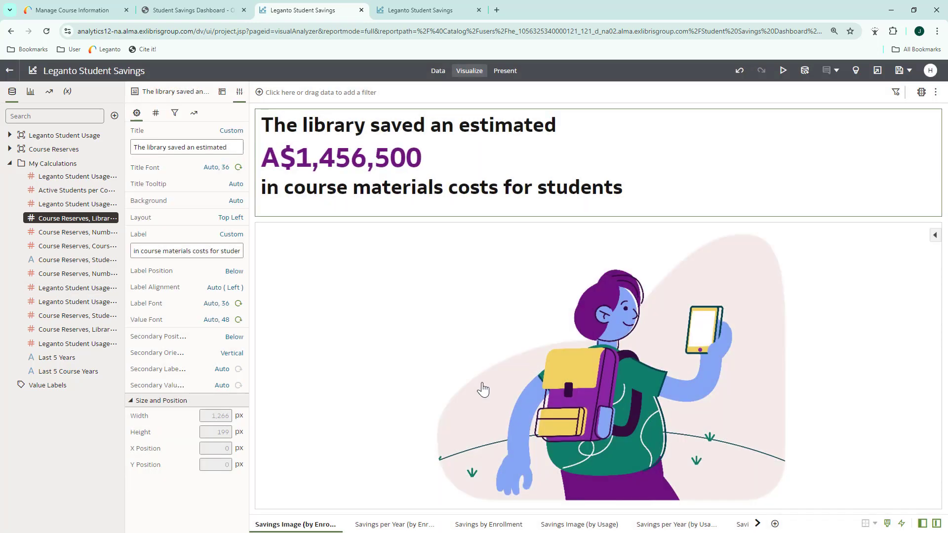